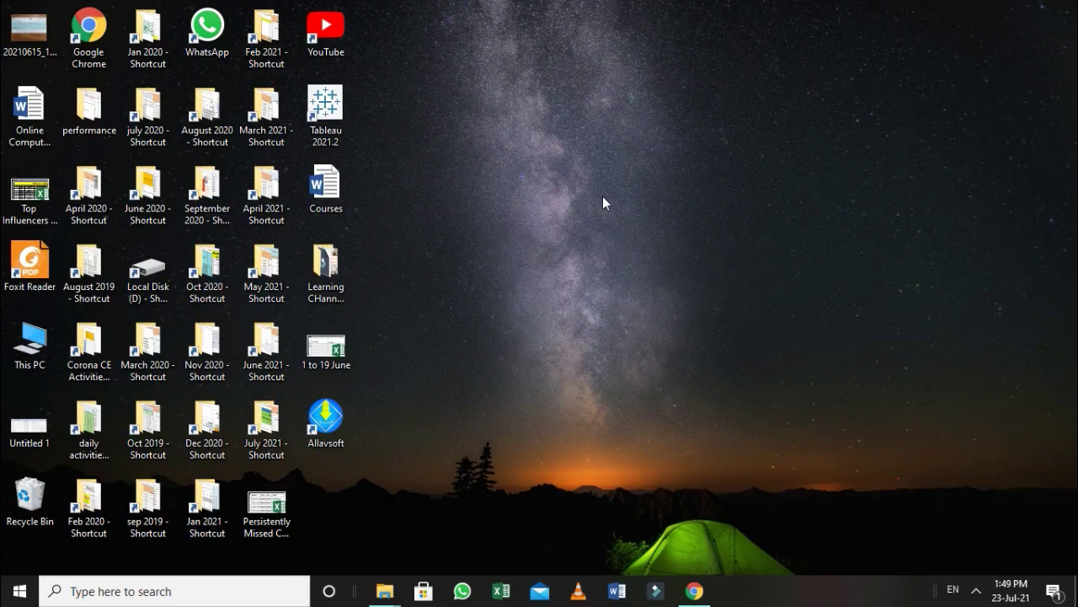
- Open Online Computer Teacher, change Ctrl+S to Ctrl+N, and start a new blank document
{"action": "left_click", "coordinate": [34, 117]}
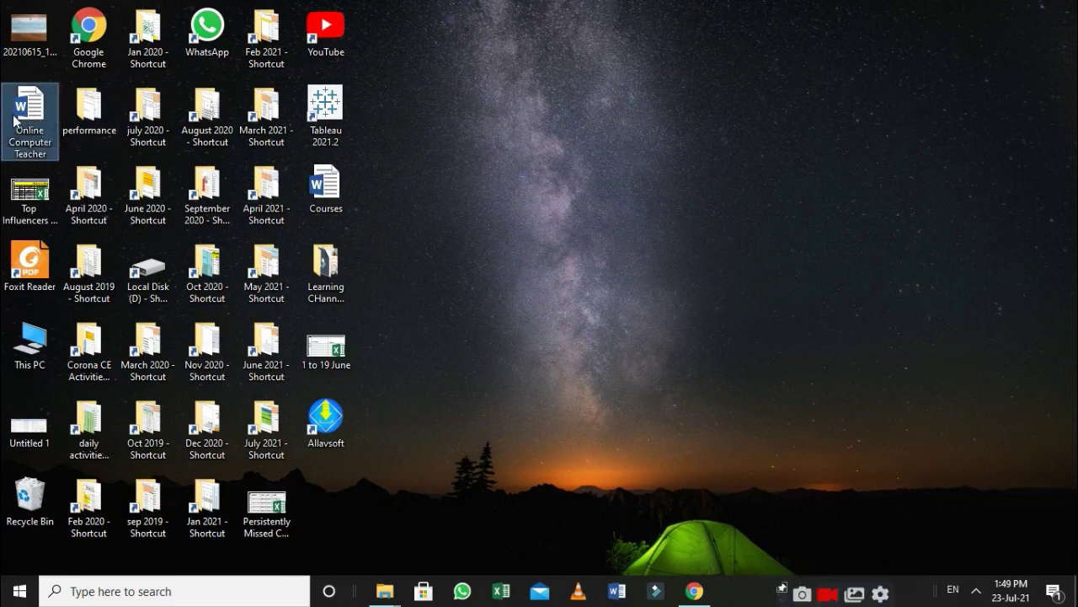
{"action": "double_click", "coordinate": [14, 121]}
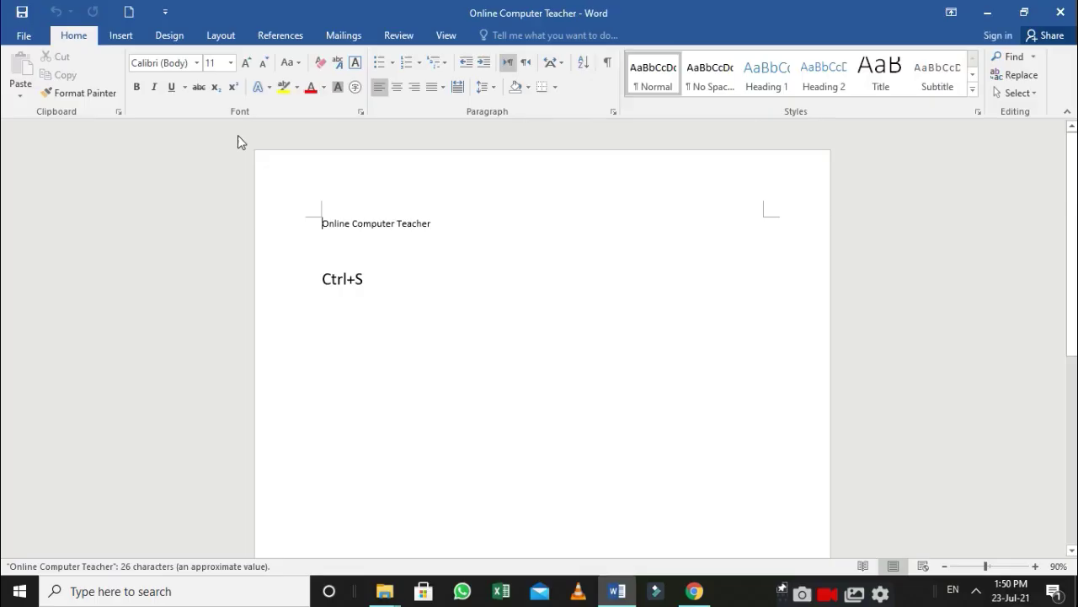
{"action": "left_click", "coordinate": [393, 285]}
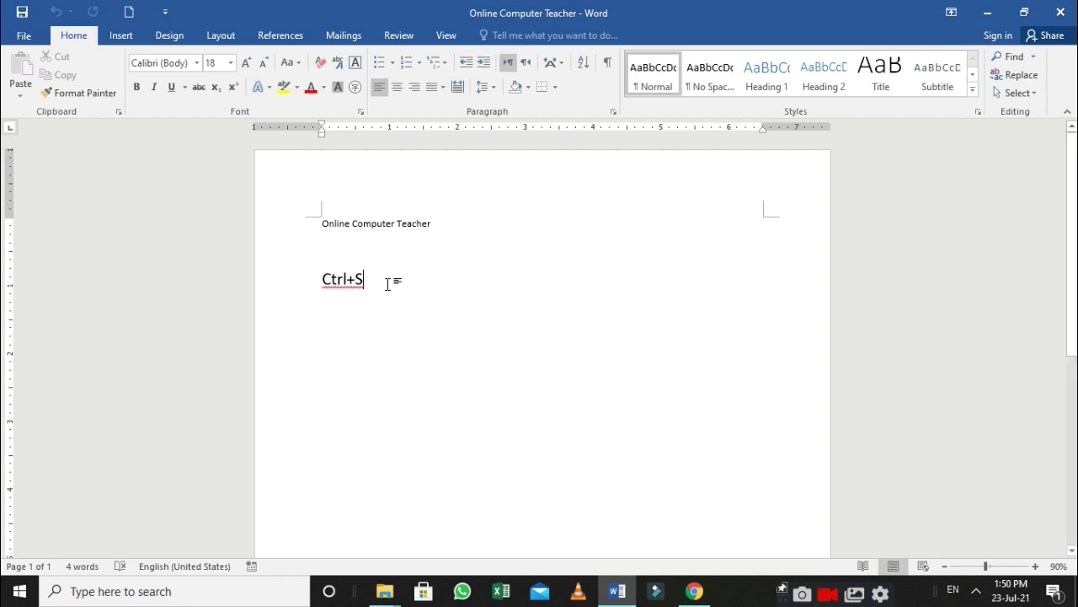
{"action": "left_click_drag", "start_coordinate": [374, 279], "coordinate": [357, 279]}
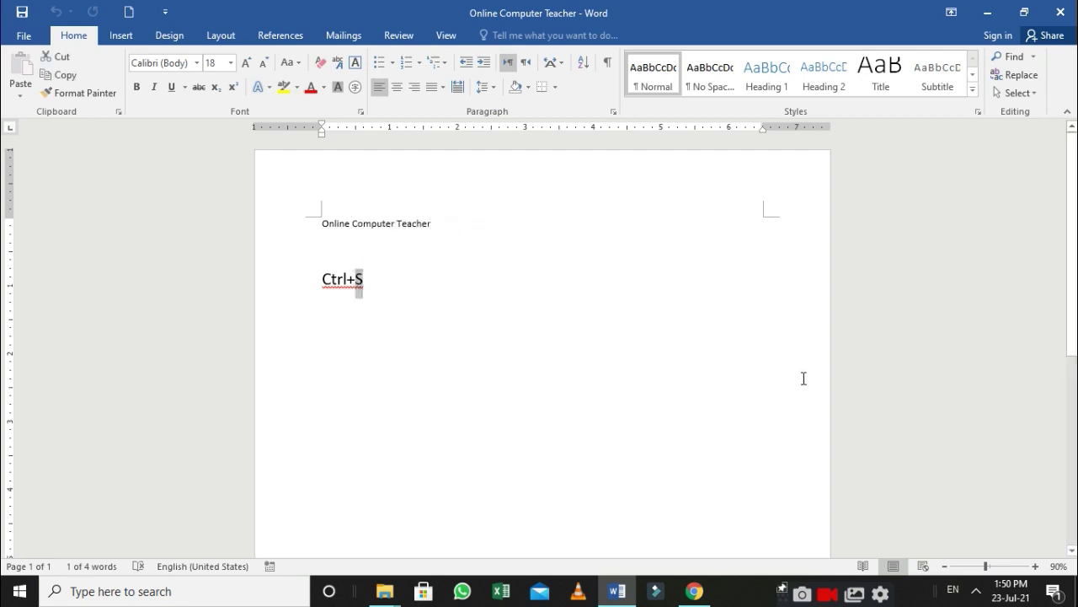
{"action": "type", "text": "N"}
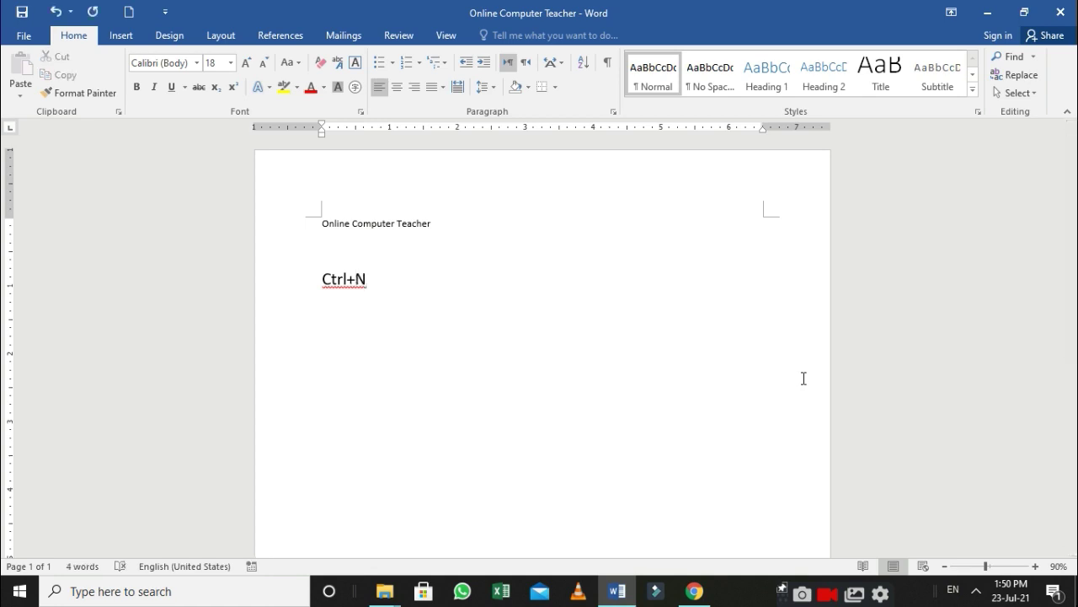
{"action": "key", "text": "ctrl+n"}
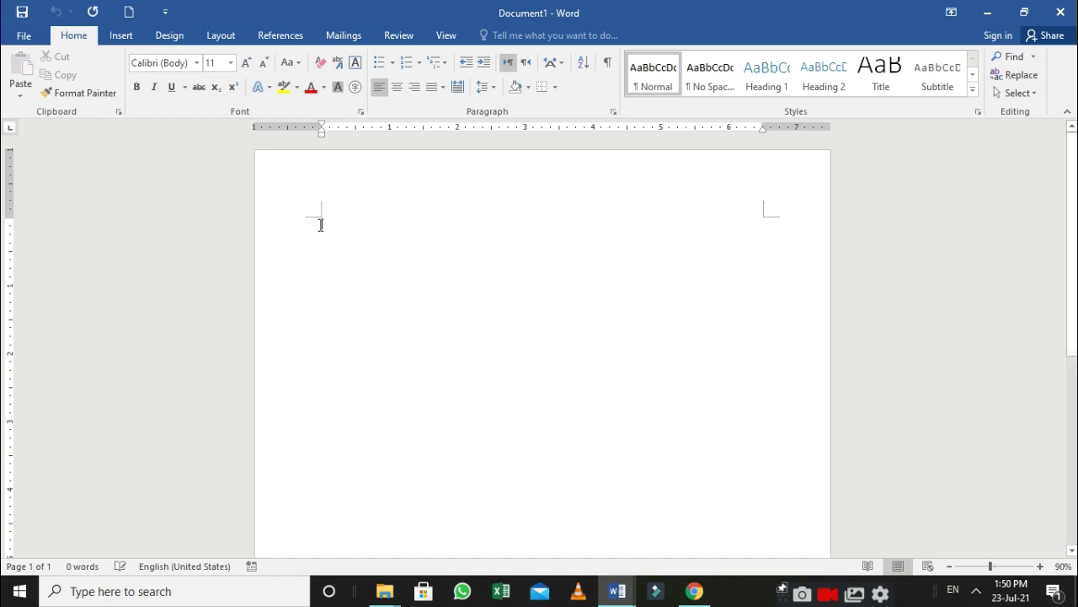
- Create Document2 from the Blank document template on the File > New page
{"action": "left_click", "coordinate": [22, 36]}
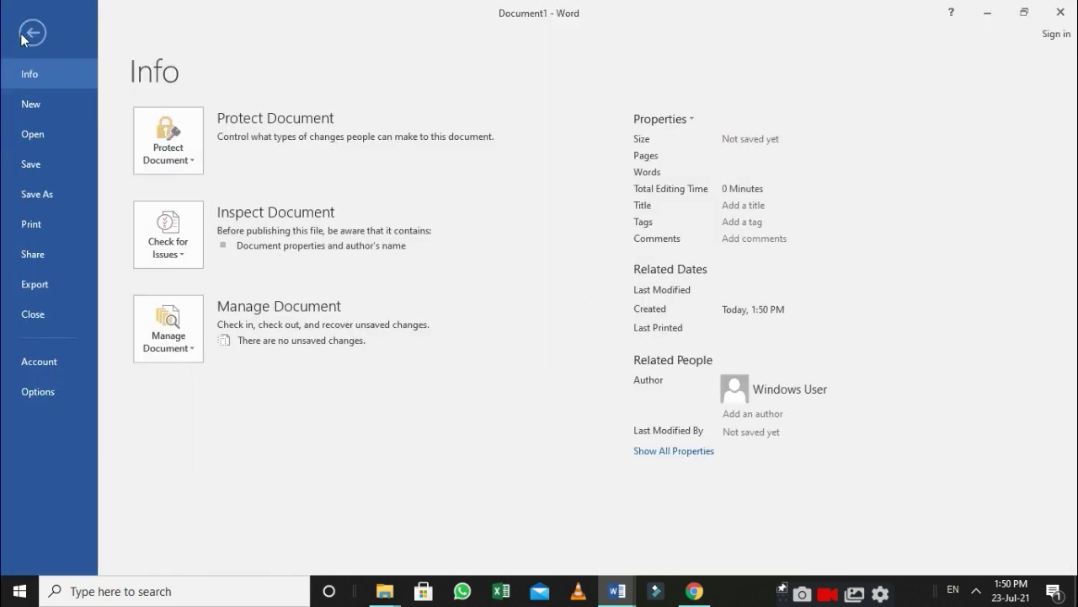
{"action": "left_click", "coordinate": [38, 100]}
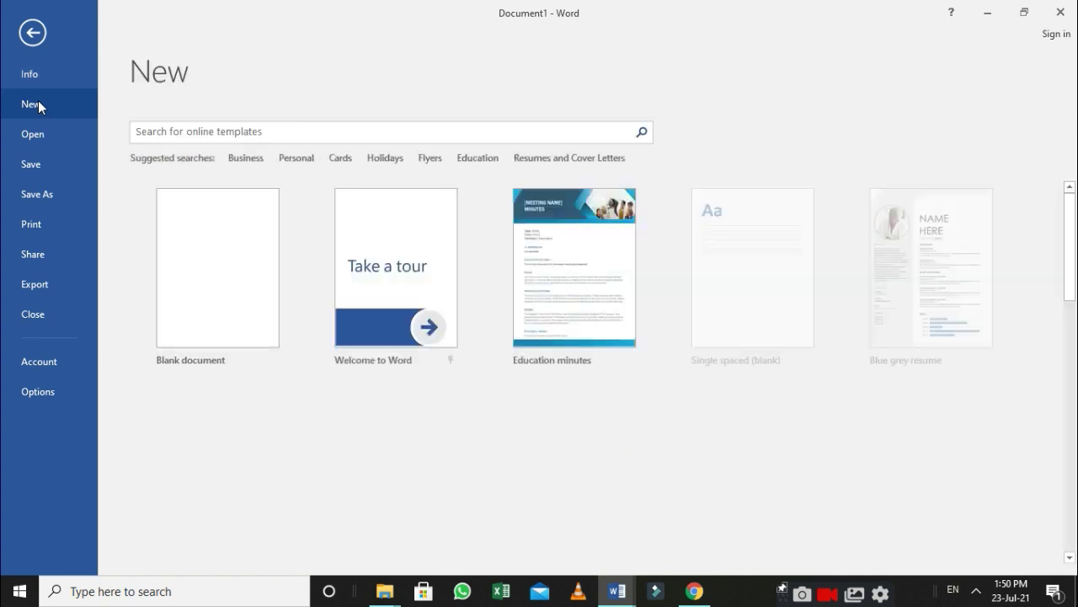
{"action": "left_click", "coordinate": [219, 261]}
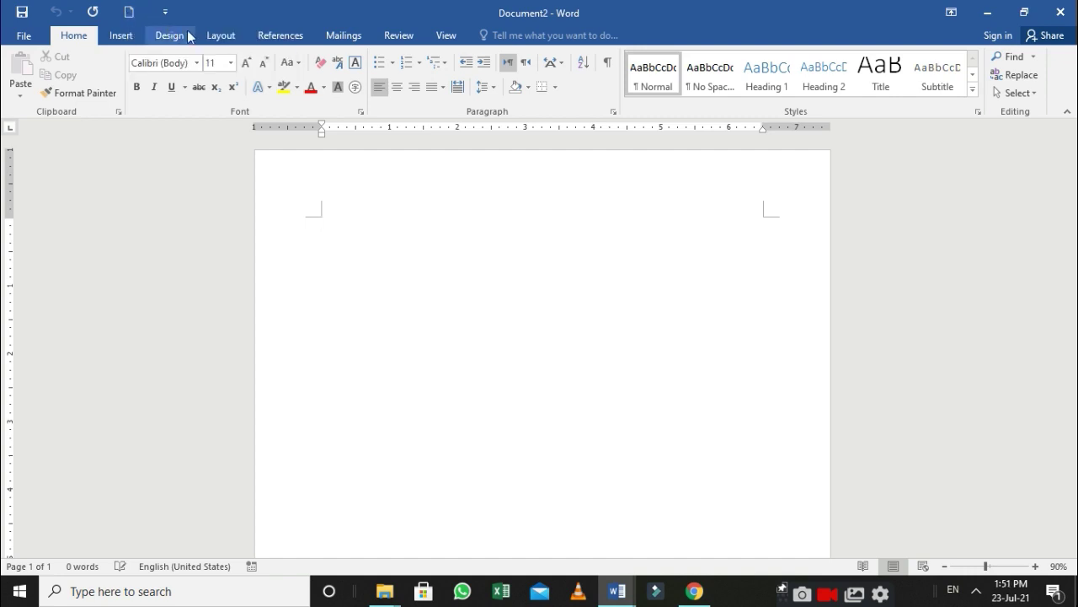
- Create Document3, then close Document3 and Document1 to return to Online Computer Teacher
{"action": "left_click", "coordinate": [128, 18]}
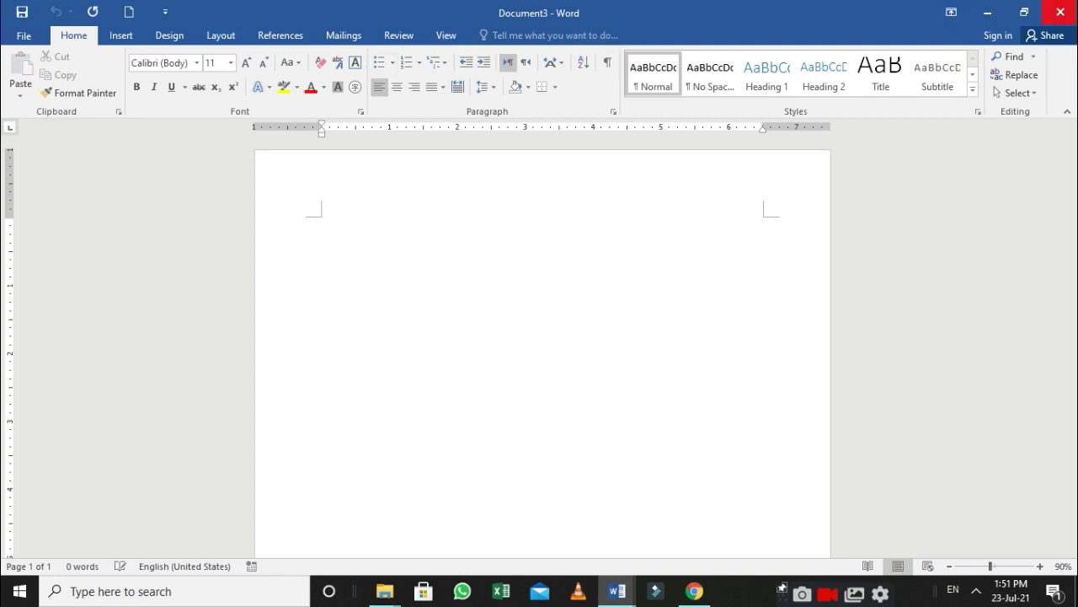
{"action": "left_click", "coordinate": [1075, 6]}
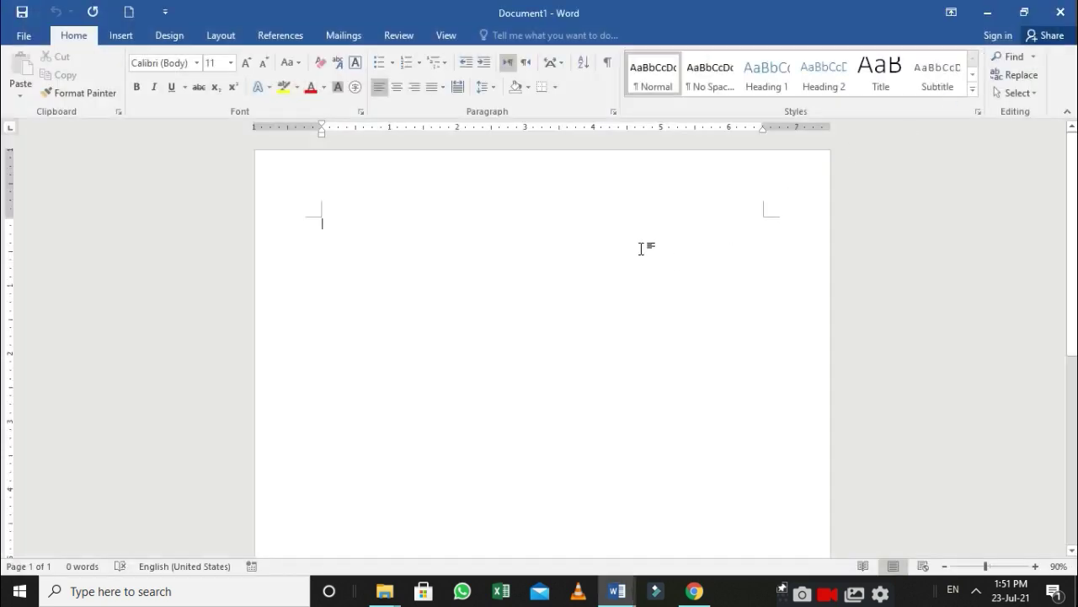
{"action": "left_click", "coordinate": [1060, 12]}
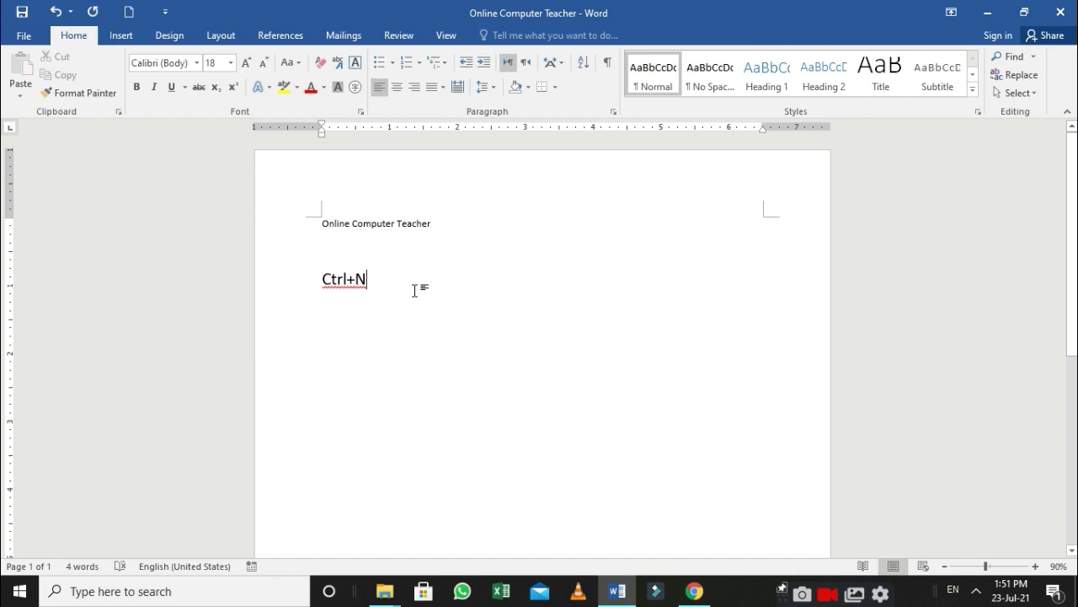
- Add a new line below Ctrl+N reading 'How to use MS Word 2016'
{"action": "key", "text": "Return"}
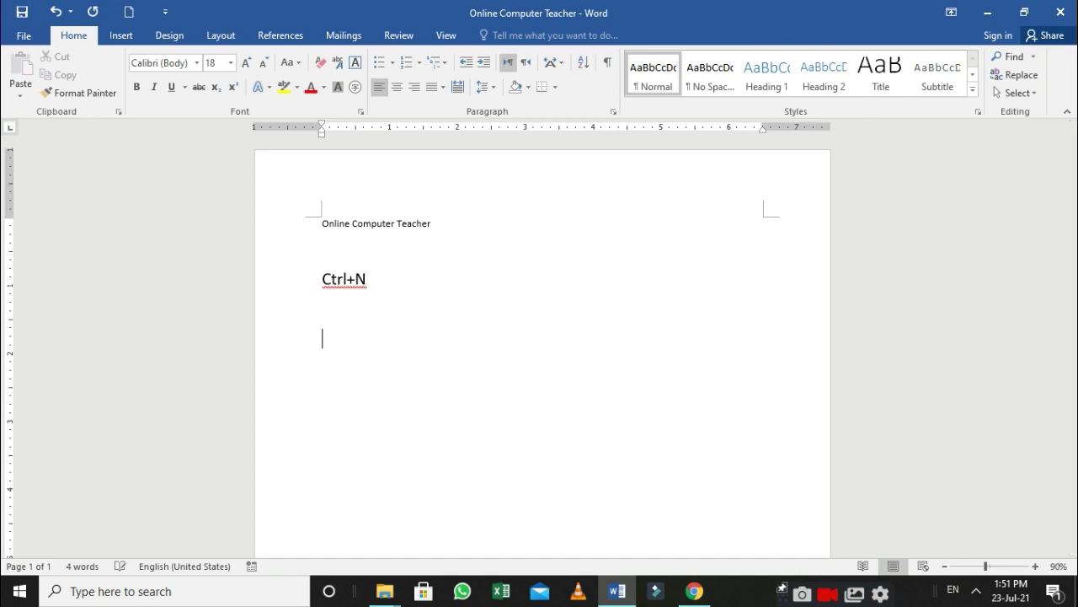
{"action": "type", "text": "Ho"}
{"action": "type", "text": "w to use "}
{"action": "type", "text": "M"}
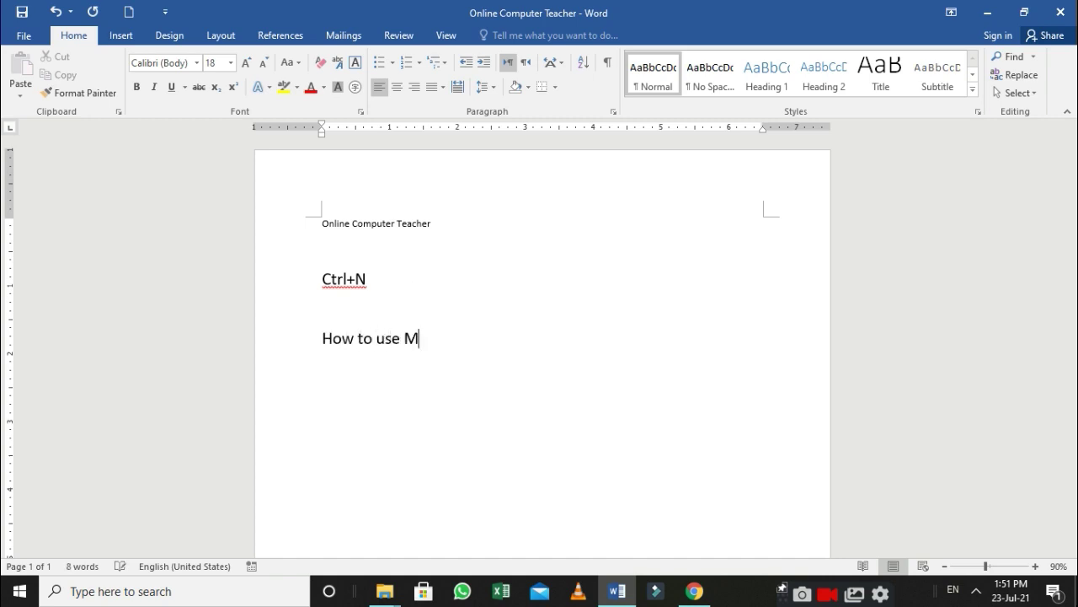
{"action": "type", "text": "S Word "}
{"action": "type", "text": "2016"}
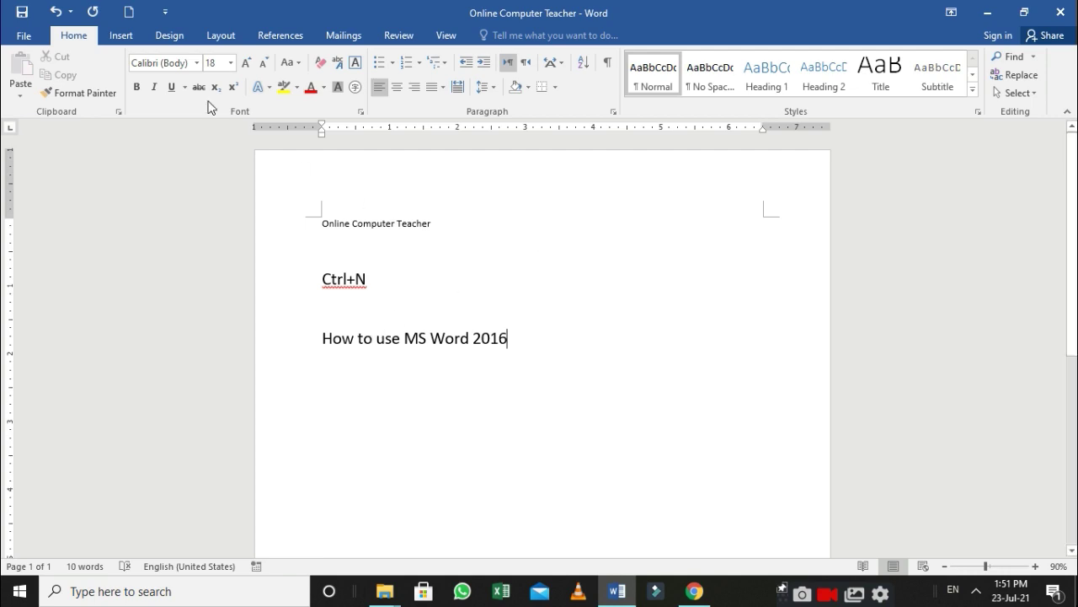
- Save a copy of the document on the Desktop as 'Online Computer Teacher 1'
{"action": "left_click", "coordinate": [30, 38]}
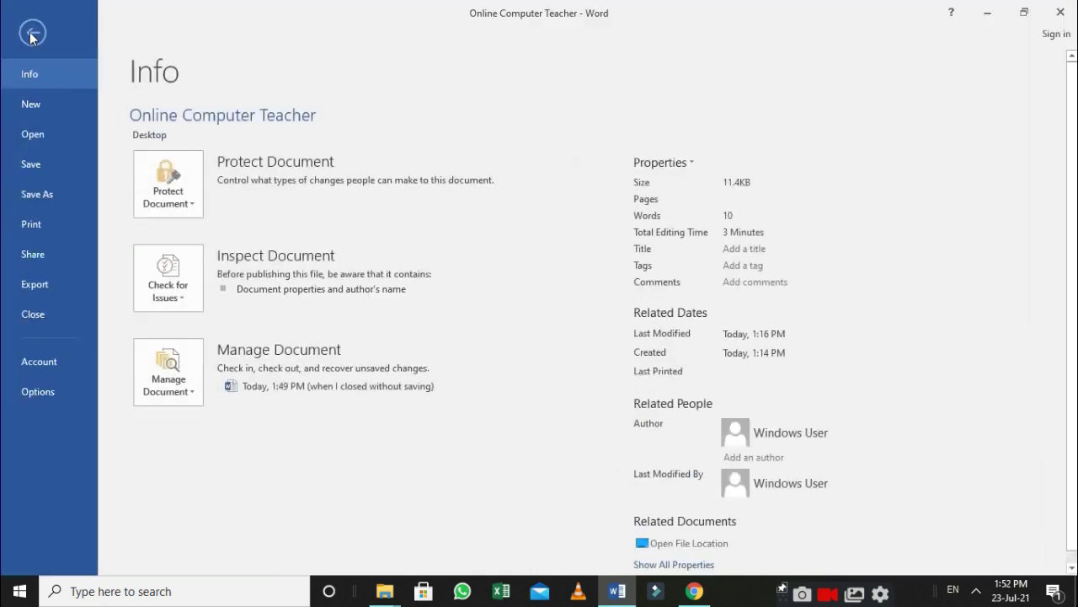
{"action": "left_click", "coordinate": [49, 197]}
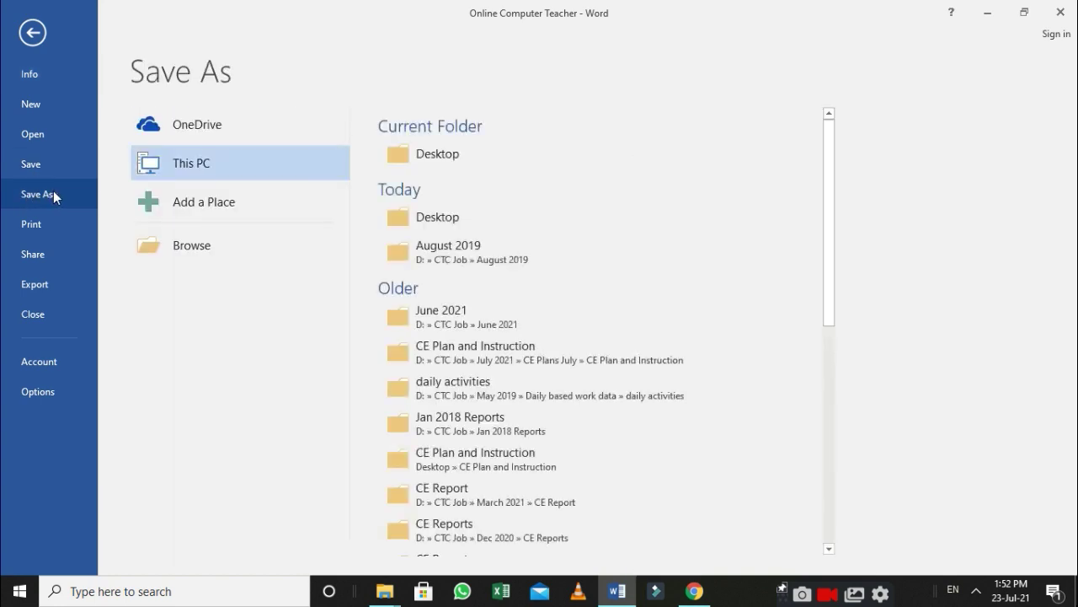
{"action": "left_click", "coordinate": [452, 154]}
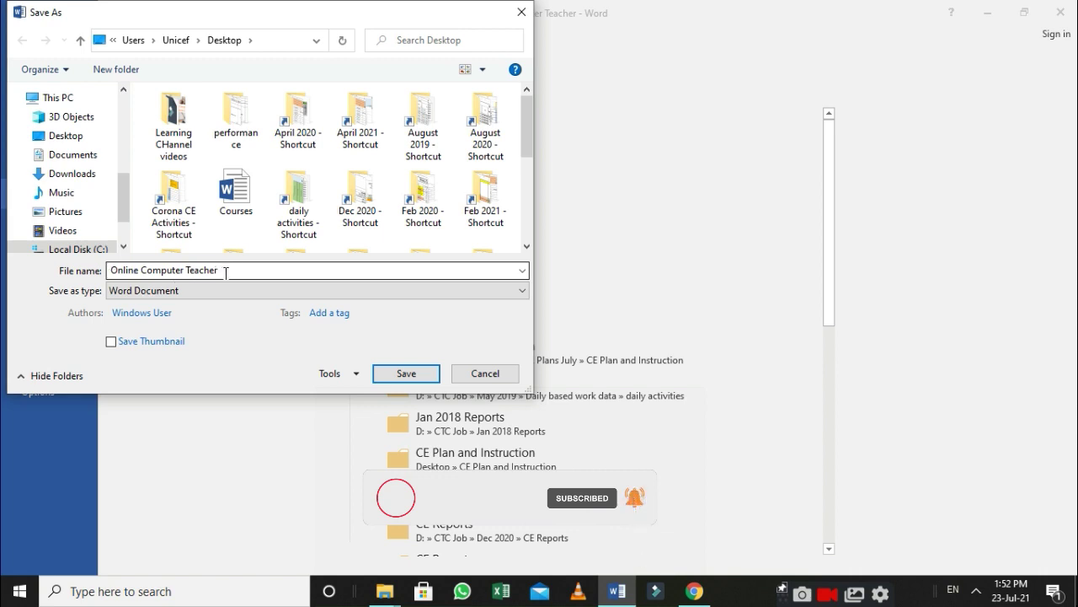
{"action": "triple_click", "coordinate": [218, 272]}
{"action": "left_click", "coordinate": [226, 272]}
{"action": "type", "text": "1"}
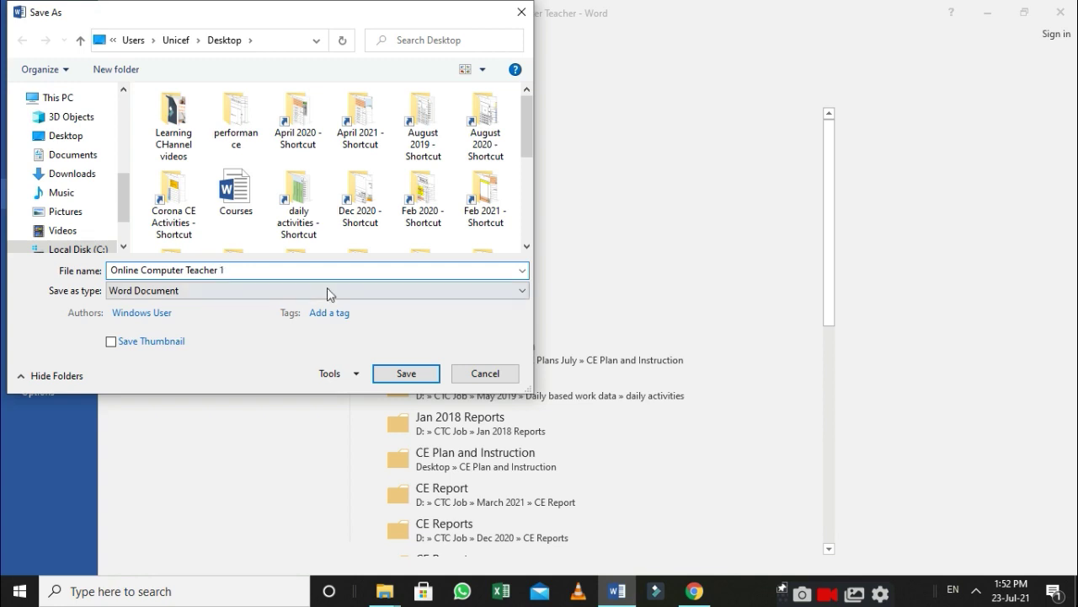
{"action": "left_click", "coordinate": [406, 374]}
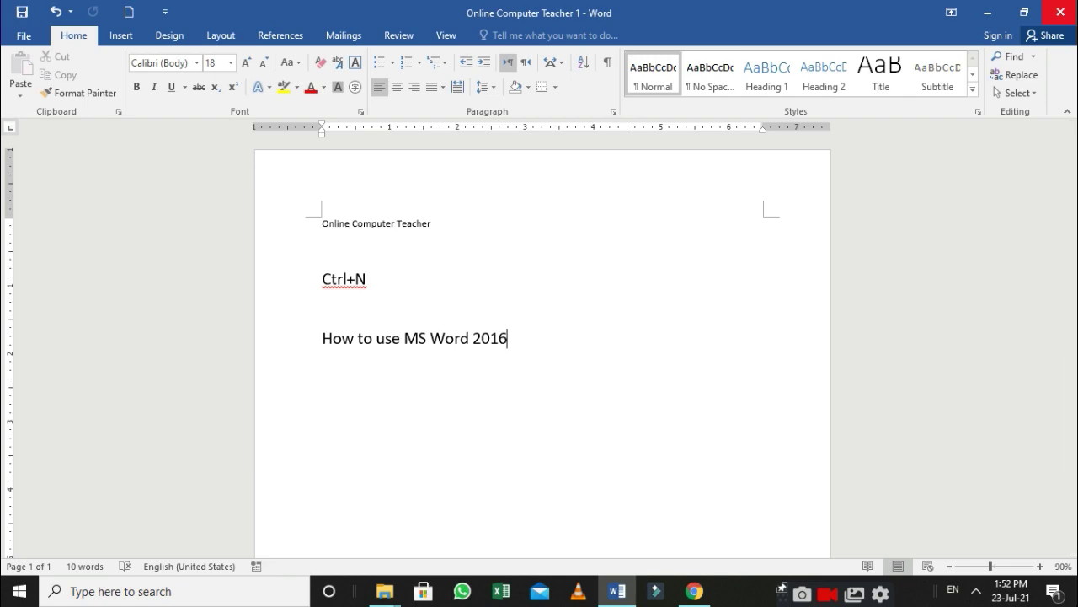
- Close Word, briefly open and close the original file, then open the Online Computer Teacher 1 copy
{"action": "left_click", "coordinate": [1060, 11]}
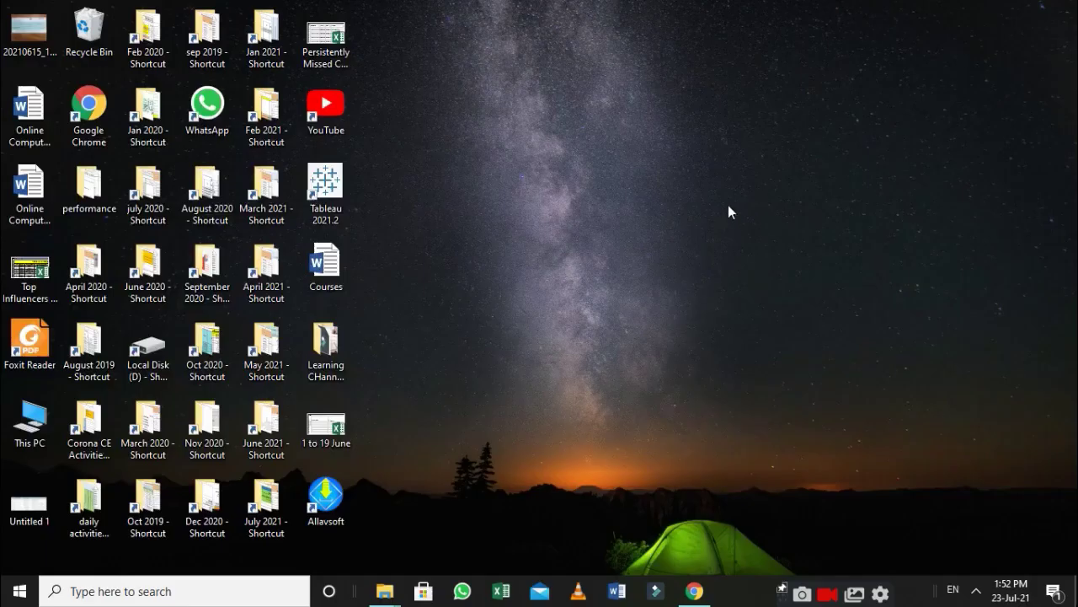
{"action": "left_click", "coordinate": [30, 222]}
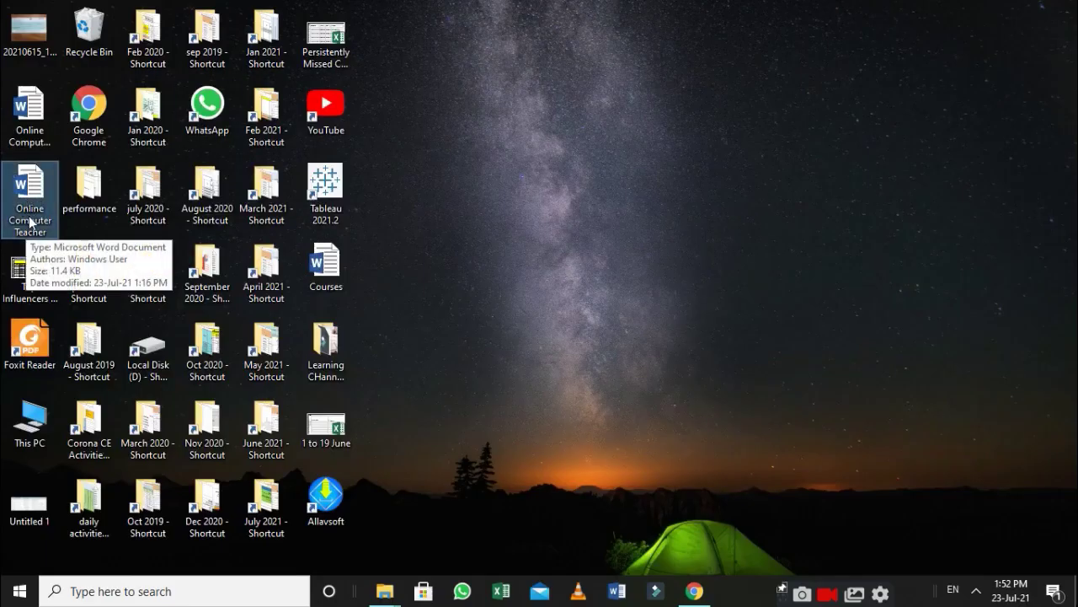
{"action": "left_click", "coordinate": [25, 105]}
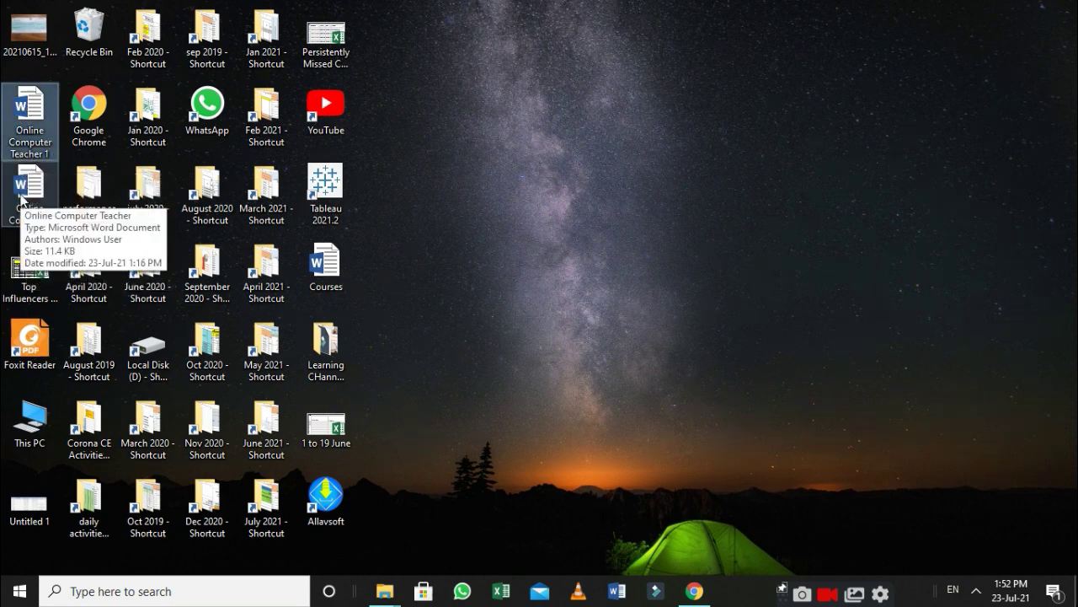
{"action": "left_click", "coordinate": [30, 196]}
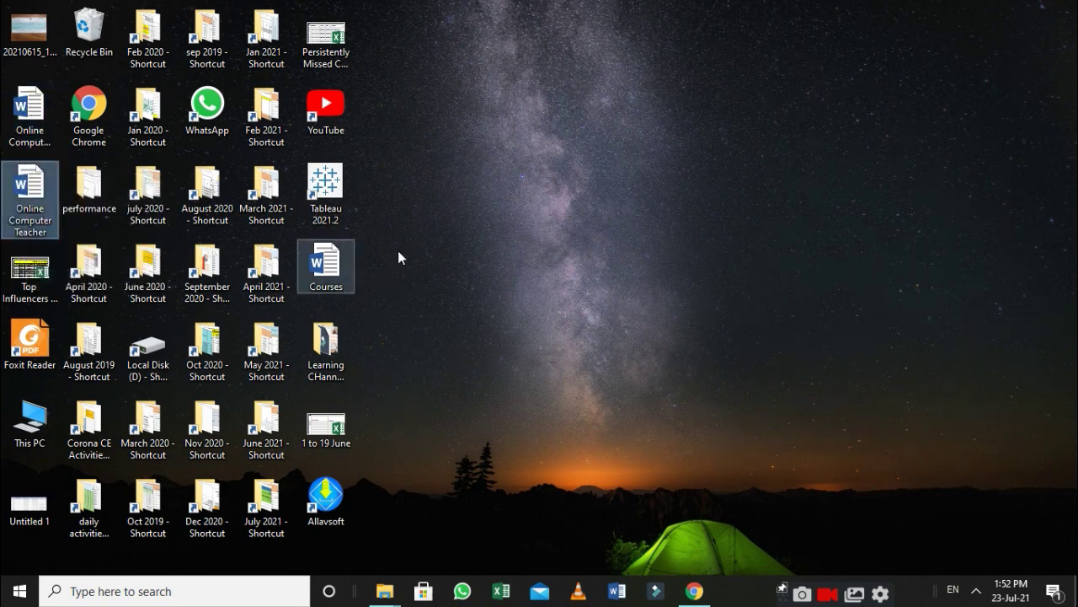
{"action": "double_click", "coordinate": [30, 177]}
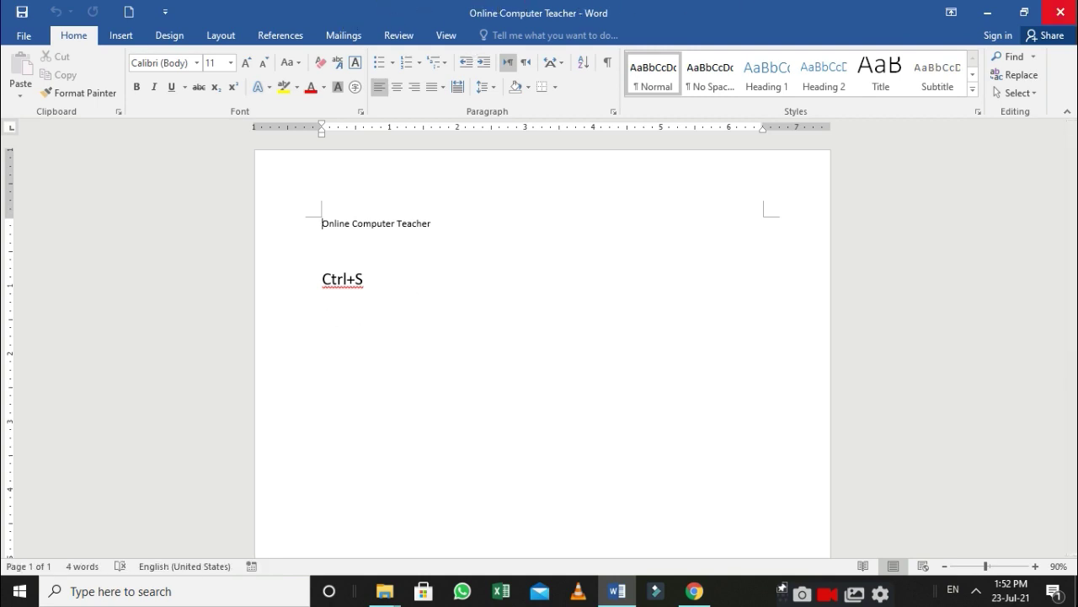
{"action": "left_click", "coordinate": [1061, 12]}
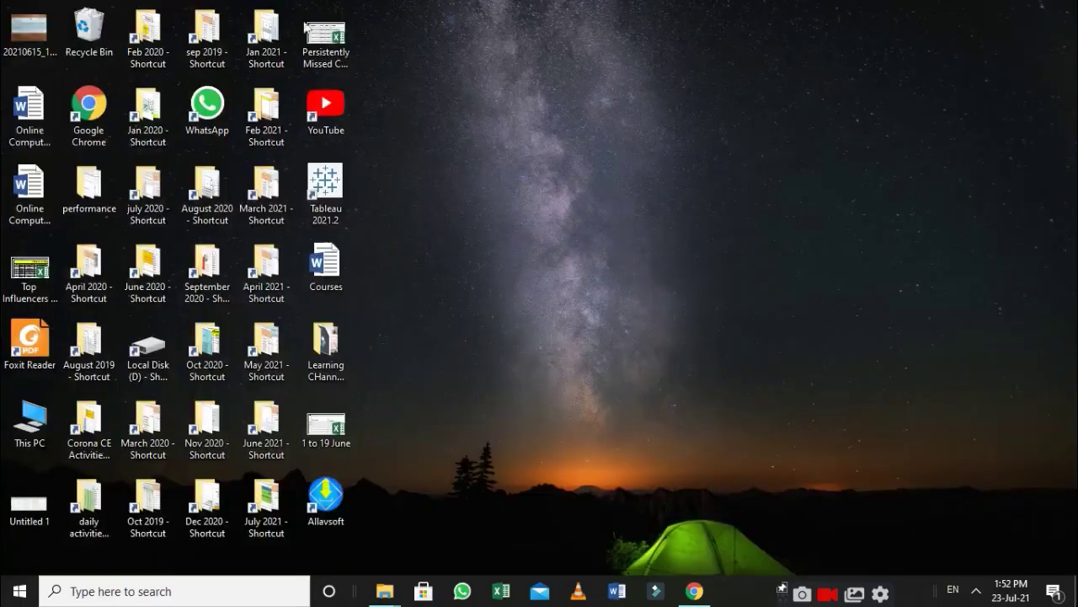
{"action": "left_click", "coordinate": [26, 108]}
{"action": "double_click", "coordinate": [27, 105]}
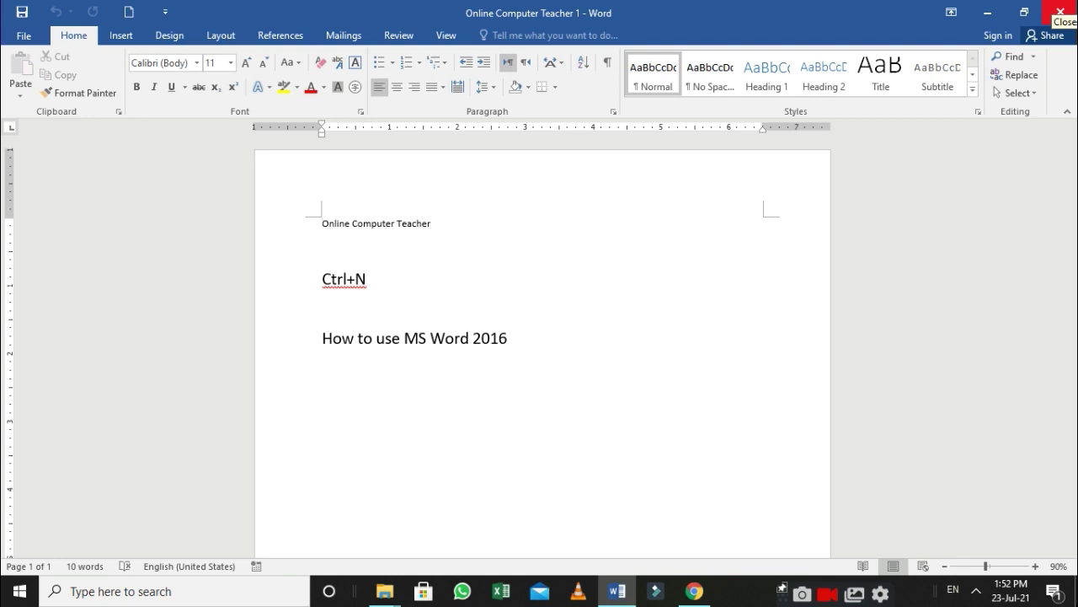
- Close the copy, write 'Ctrl + O' in Document1 at size 16, and show the Open page
{"action": "left_click", "coordinate": [1059, 12]}
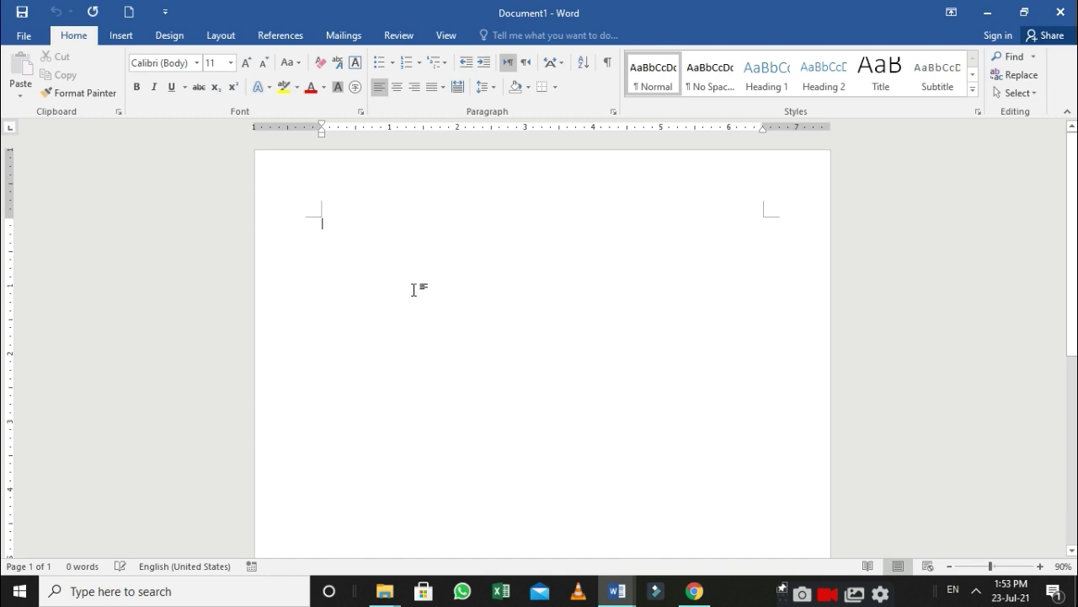
{"action": "type", "text": "C"}
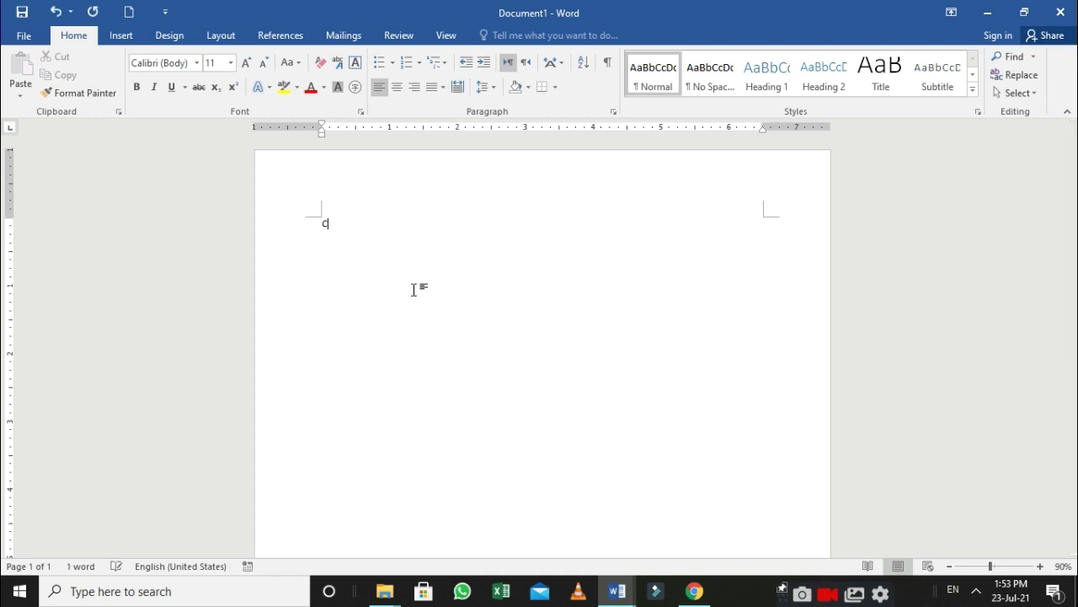
{"action": "type", "text": "trl"}
{"action": "type", "text": " + O"}
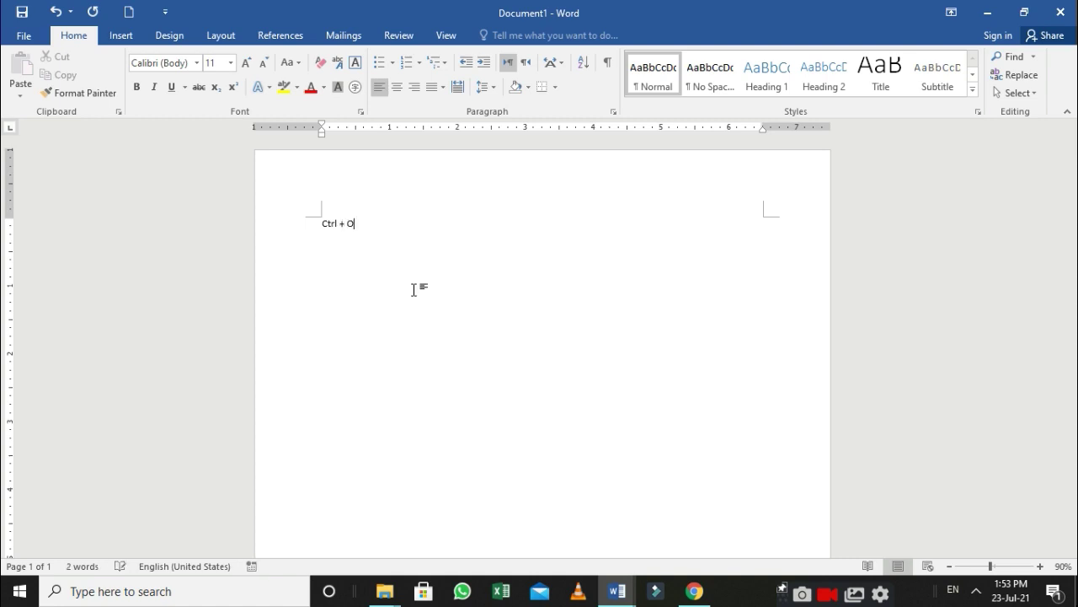
{"action": "key", "text": "ctrl+a"}
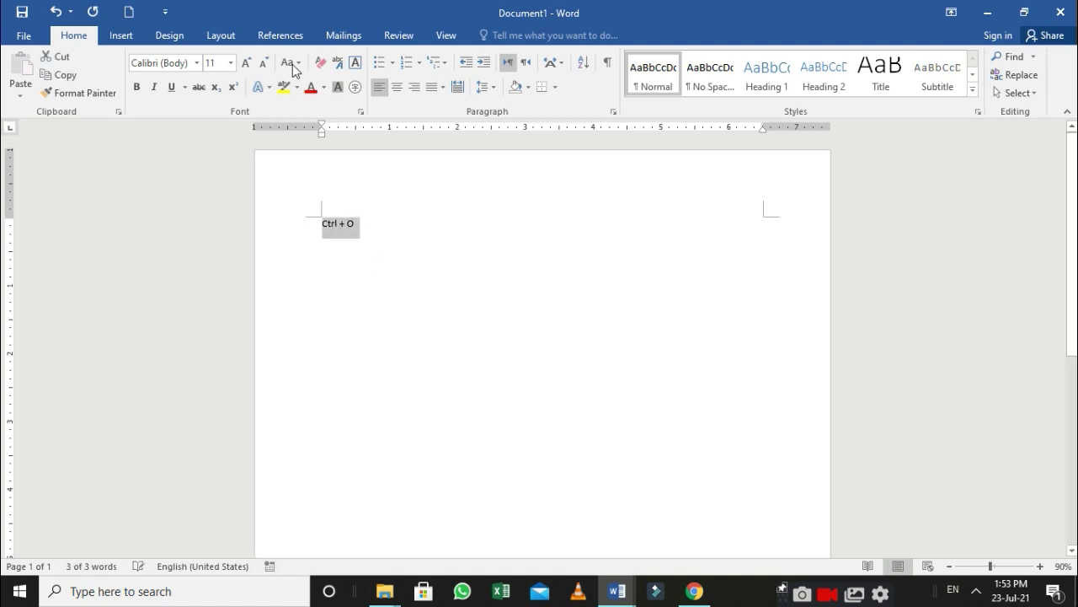
{"action": "left_click", "coordinate": [246, 62]}
{"action": "left_click", "coordinate": [246, 62]}
{"action": "left_click", "coordinate": [246, 63]}
{"action": "left_click", "coordinate": [418, 239]}
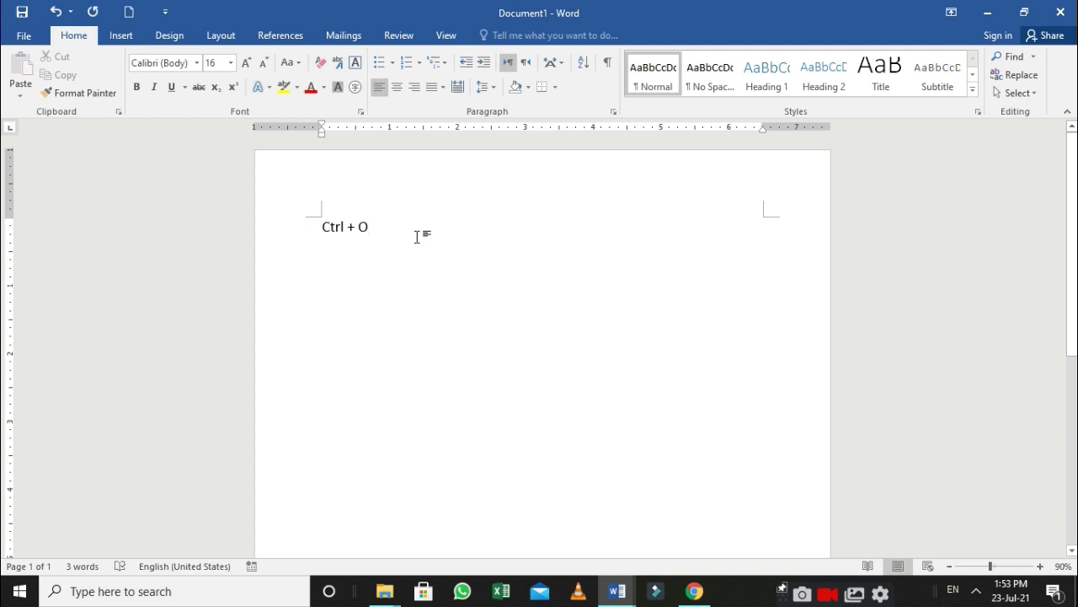
{"action": "key", "text": "ctrl+o"}
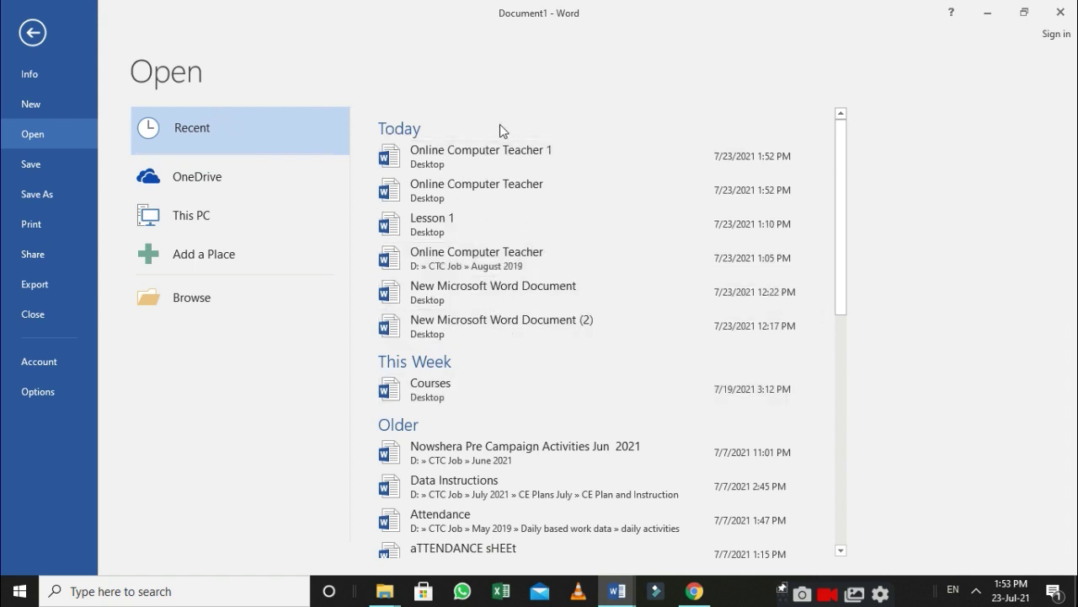
- Open Online Computer Teacher from the Desktop via the Browse dialog
{"action": "left_click", "coordinate": [181, 297]}
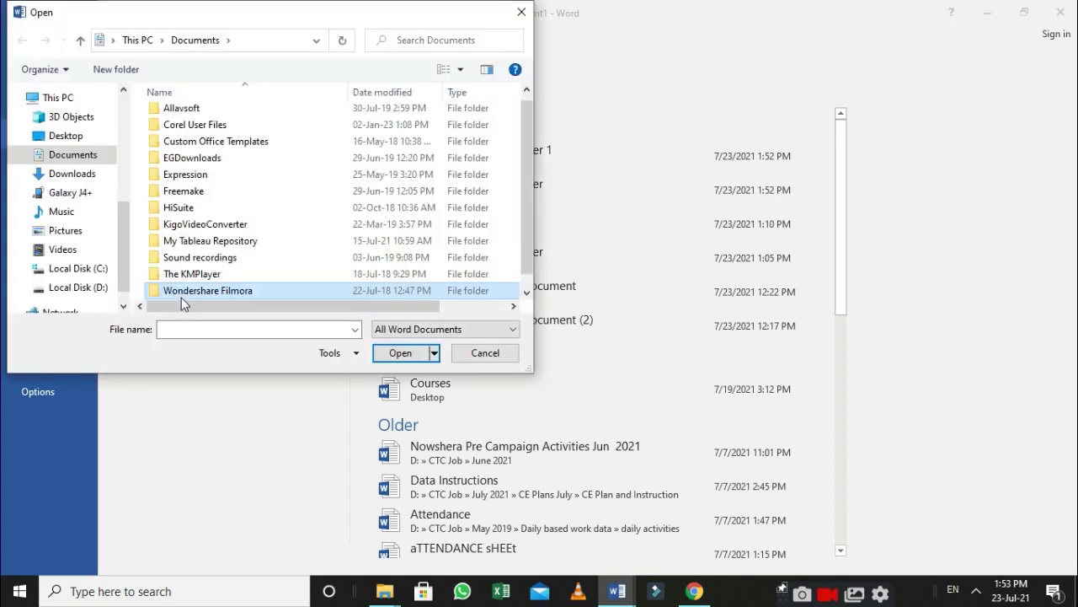
{"action": "left_click", "coordinate": [64, 145]}
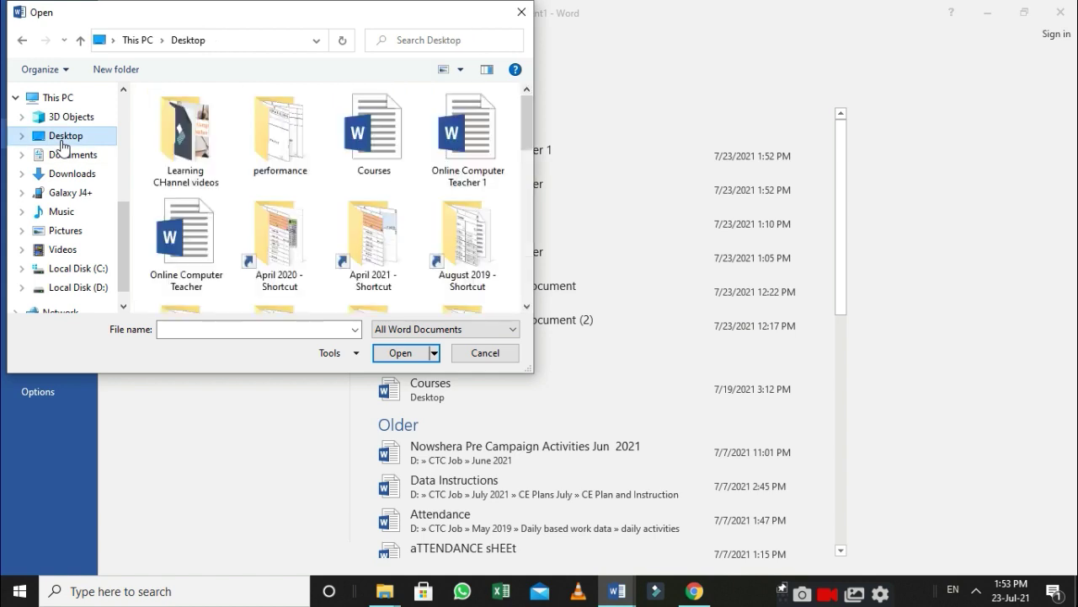
{"action": "left_click", "coordinate": [491, 150]}
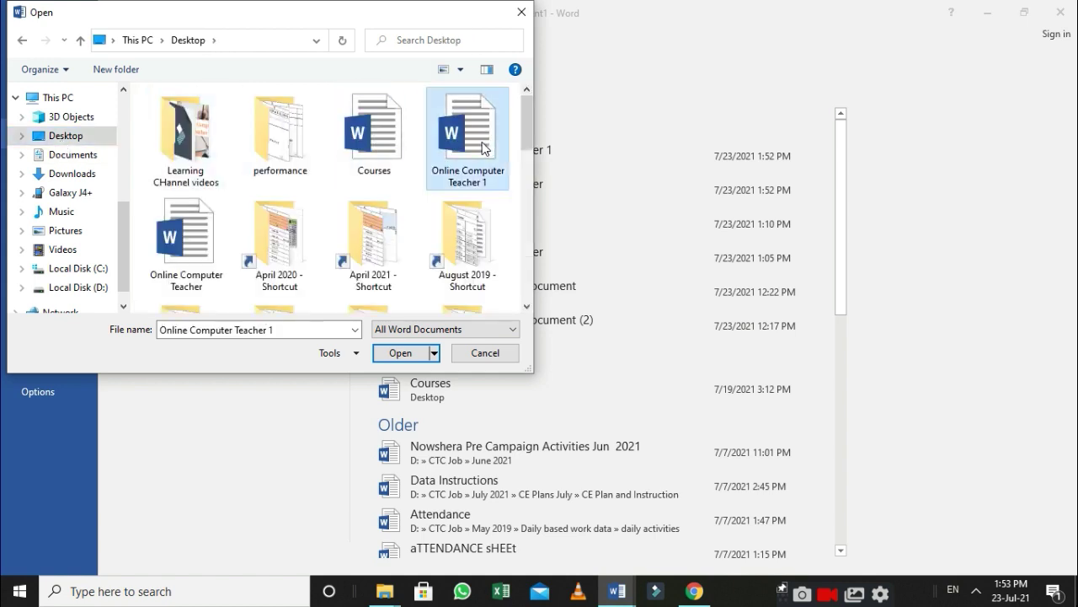
{"action": "left_click", "coordinate": [192, 253]}
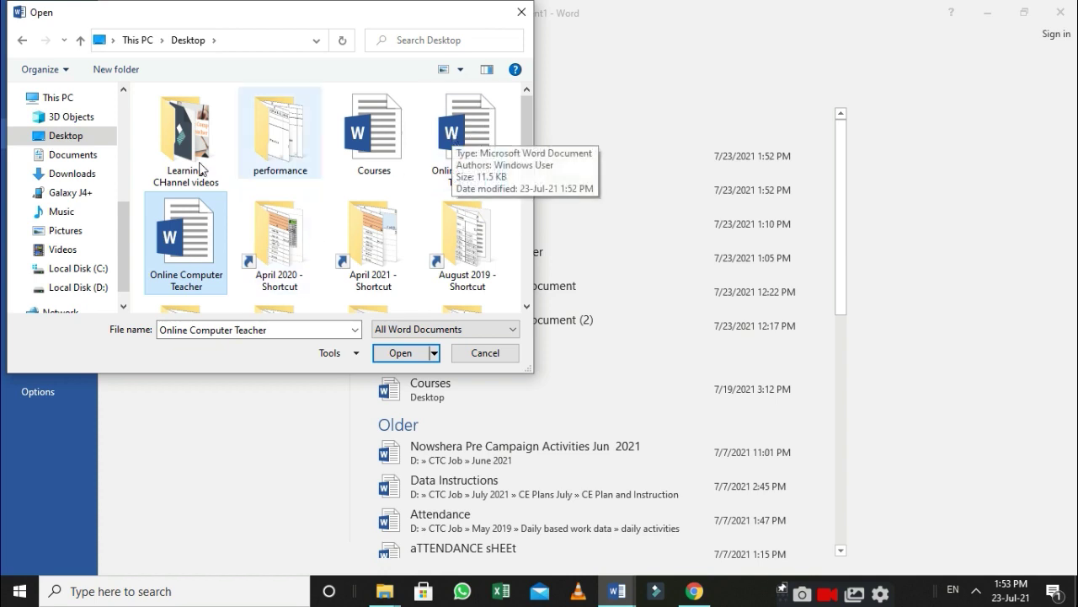
{"action": "double_click", "coordinate": [184, 236]}
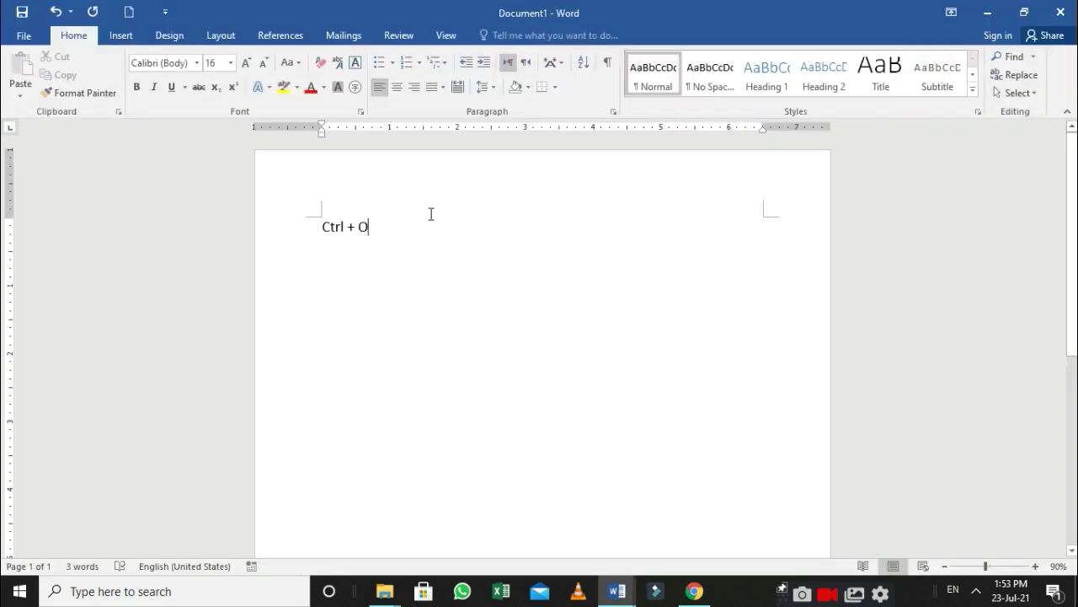
- Reopen Online Computer Teacher from the Desktop through File > Open > Browse
{"action": "left_click", "coordinate": [28, 39]}
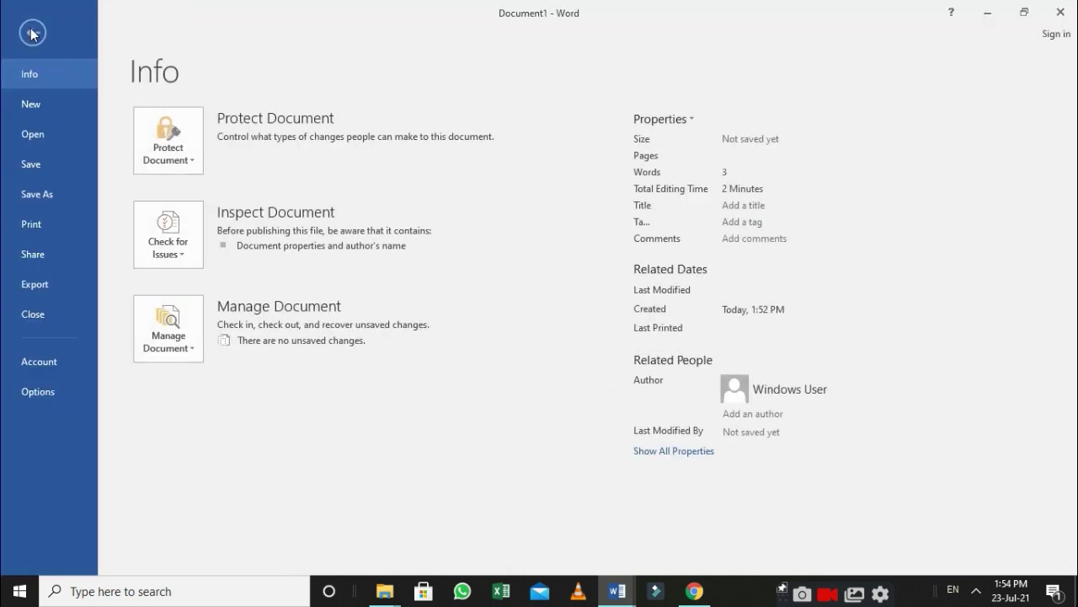
{"action": "left_click", "coordinate": [26, 135]}
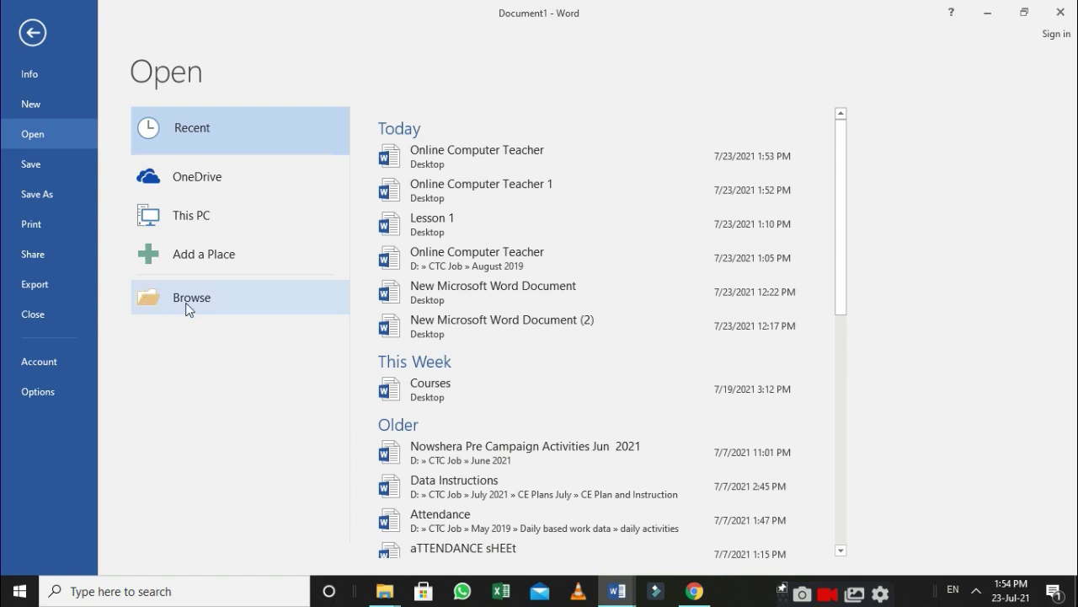
{"action": "left_click", "coordinate": [207, 302]}
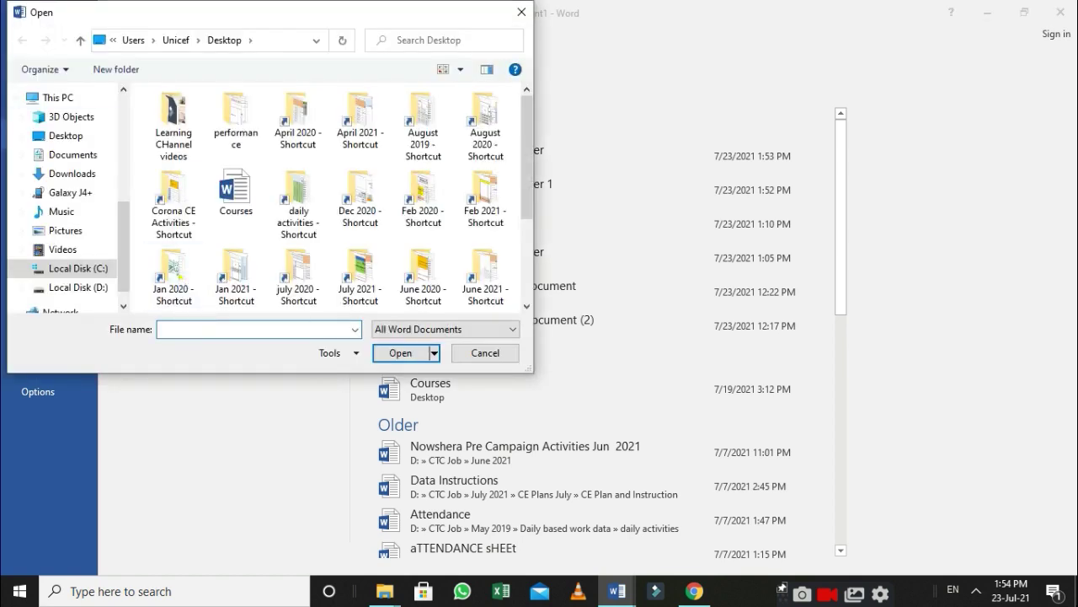
{"action": "left_click", "coordinate": [47, 139]}
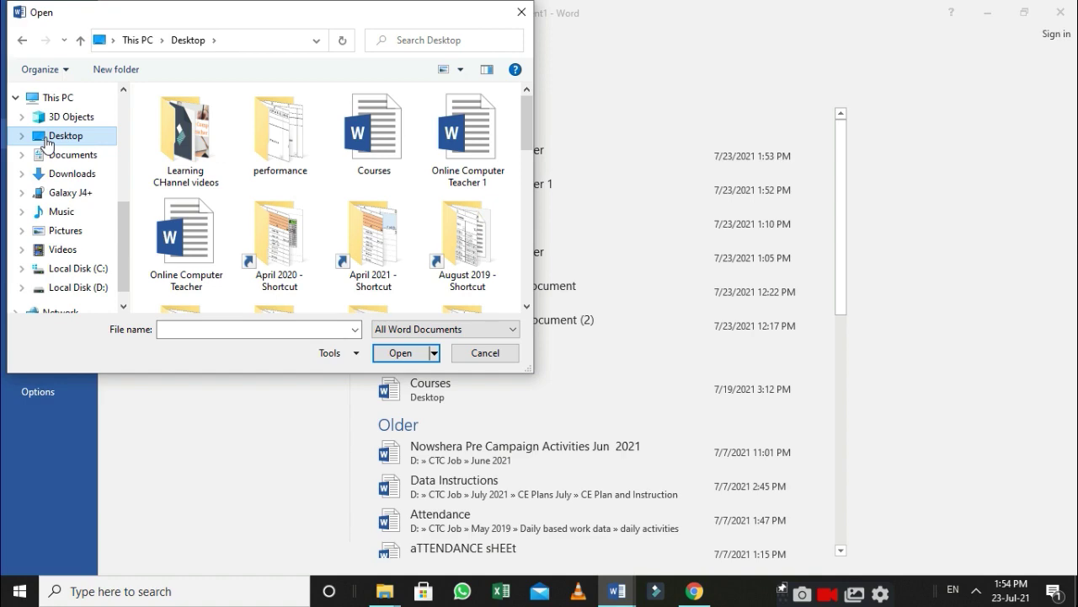
{"action": "left_click", "coordinate": [187, 253]}
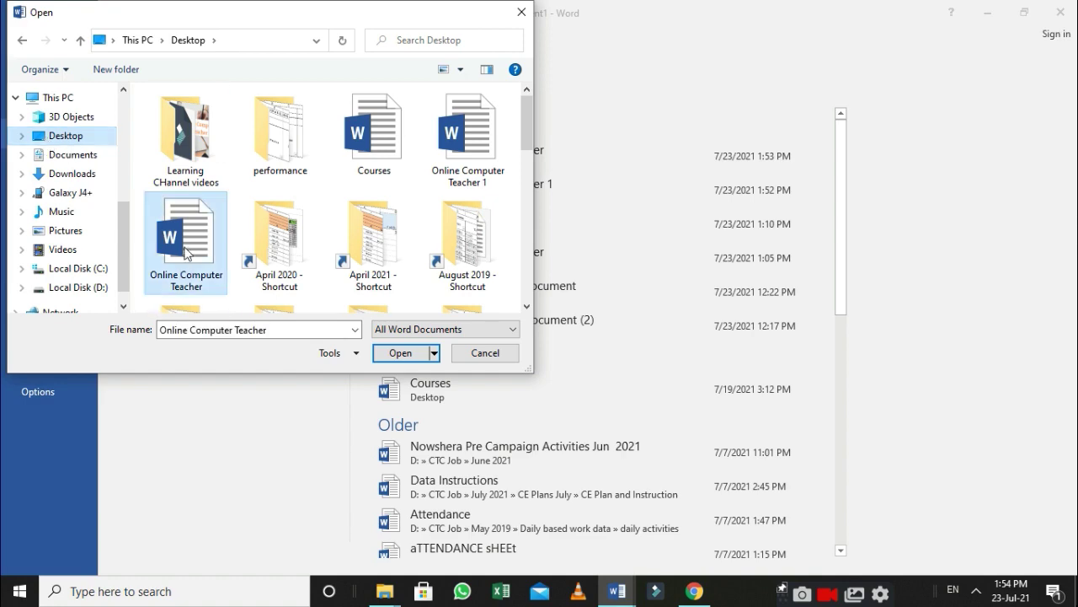
{"action": "left_click", "coordinate": [400, 354]}
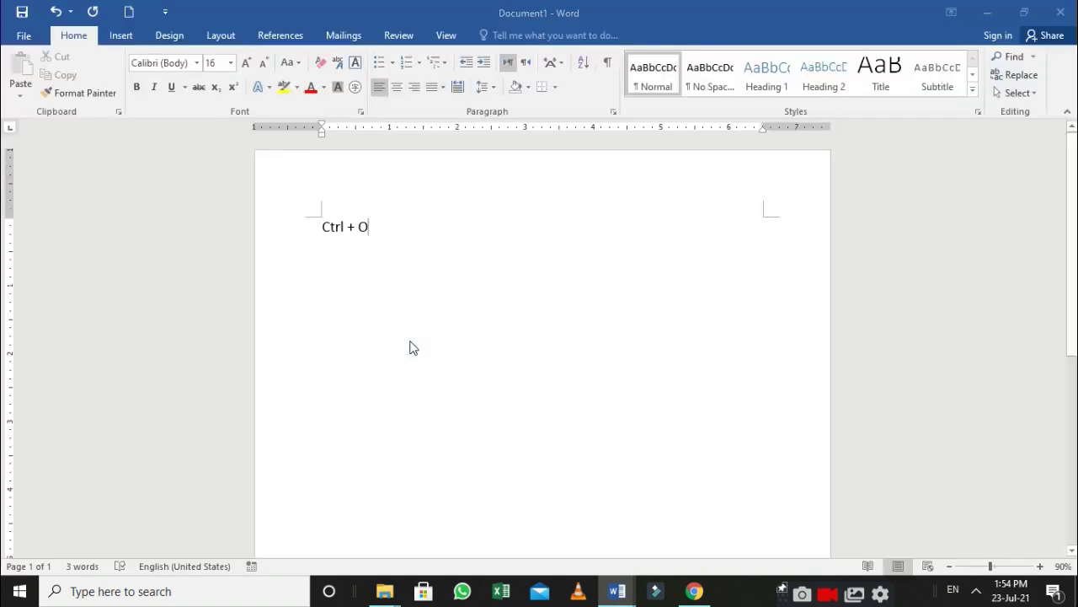